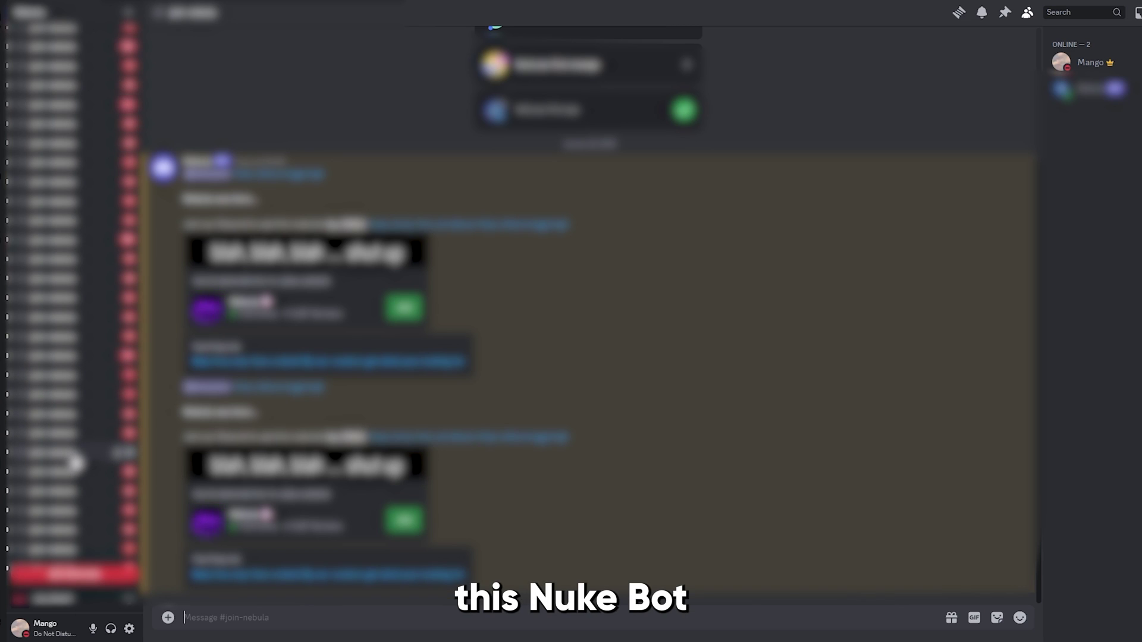
scroll(75, 461, "up", 1)
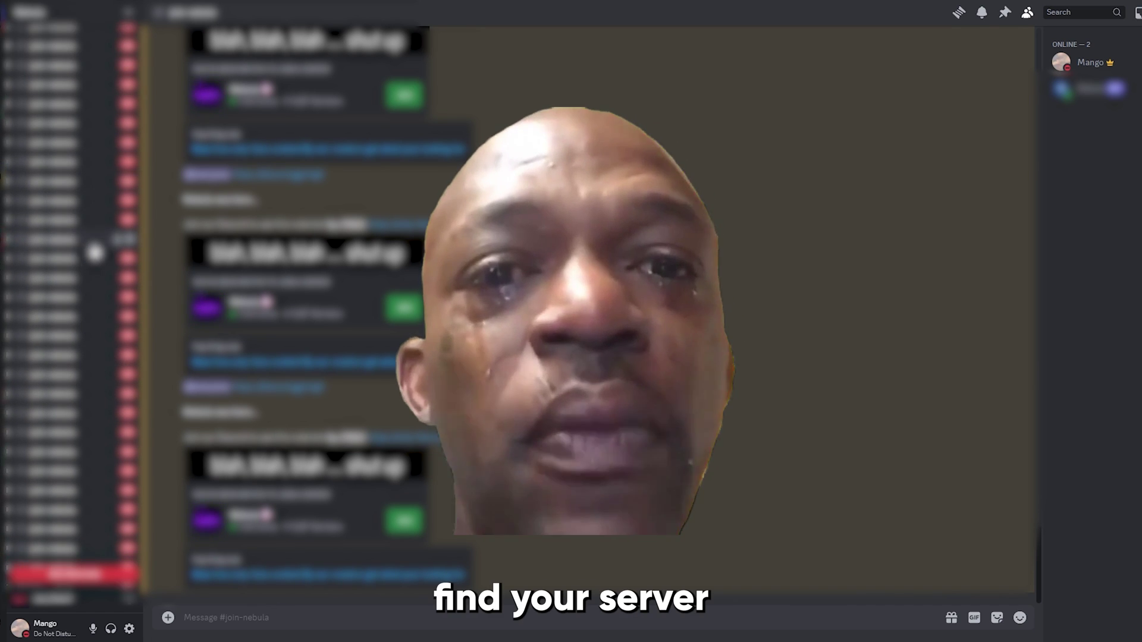
scroll(77, 411, "down", 1)
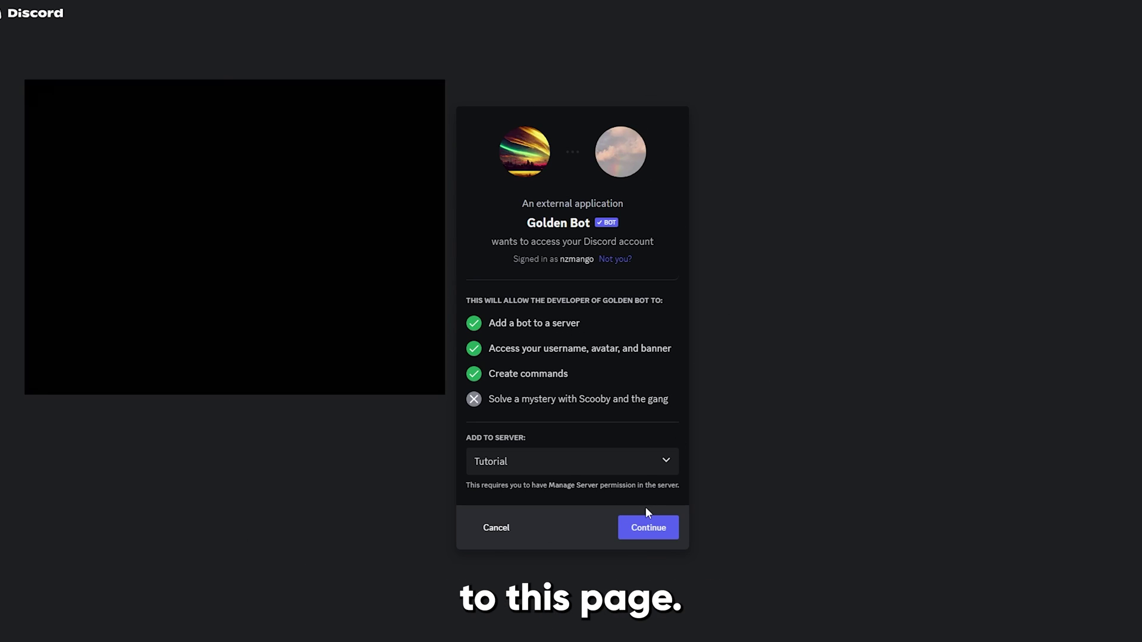
Select the Nuke tutorial server as the one Golden Bot is added to
left_click(665, 465)
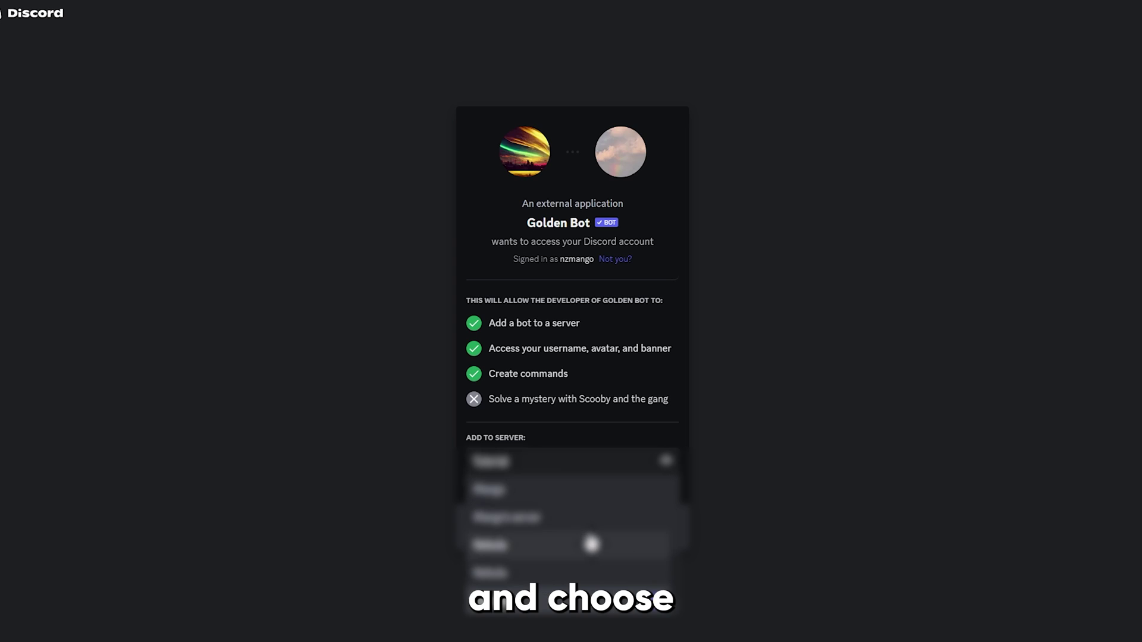
left_click(651, 599)
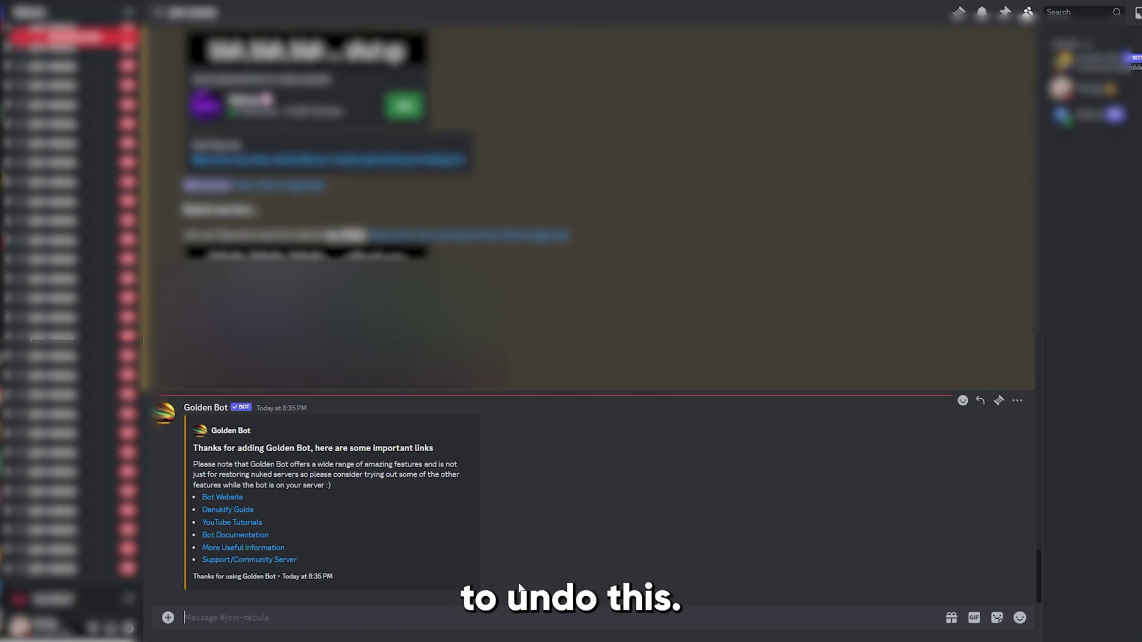
Run Golden Bot's /denukify purge all-channels command in the nuked server
type("/denu")
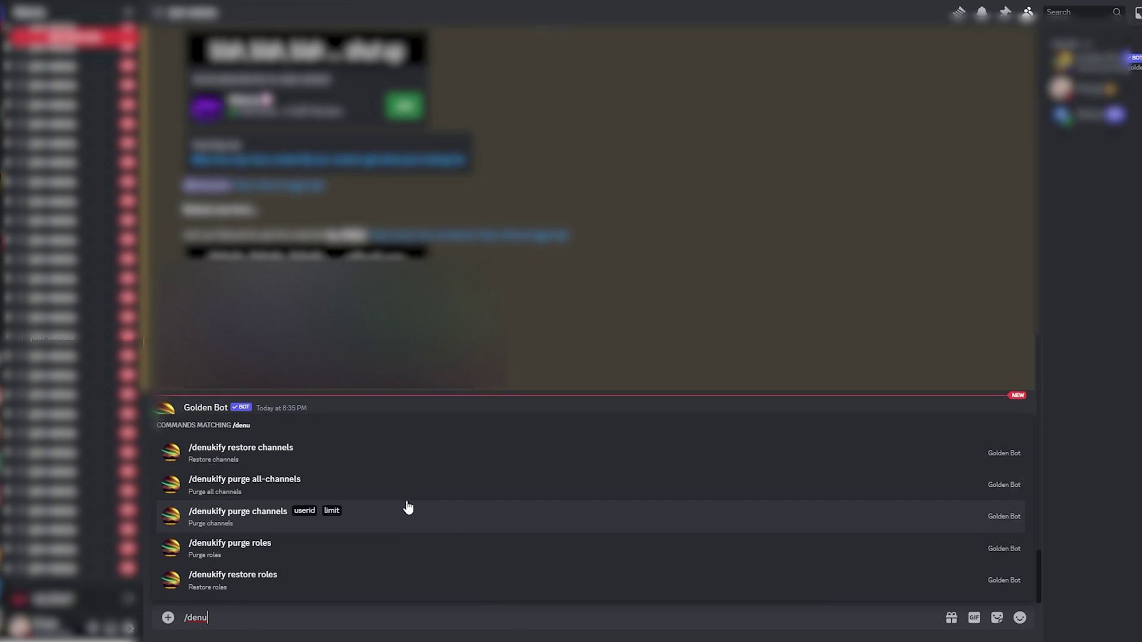
left_click(391, 489)
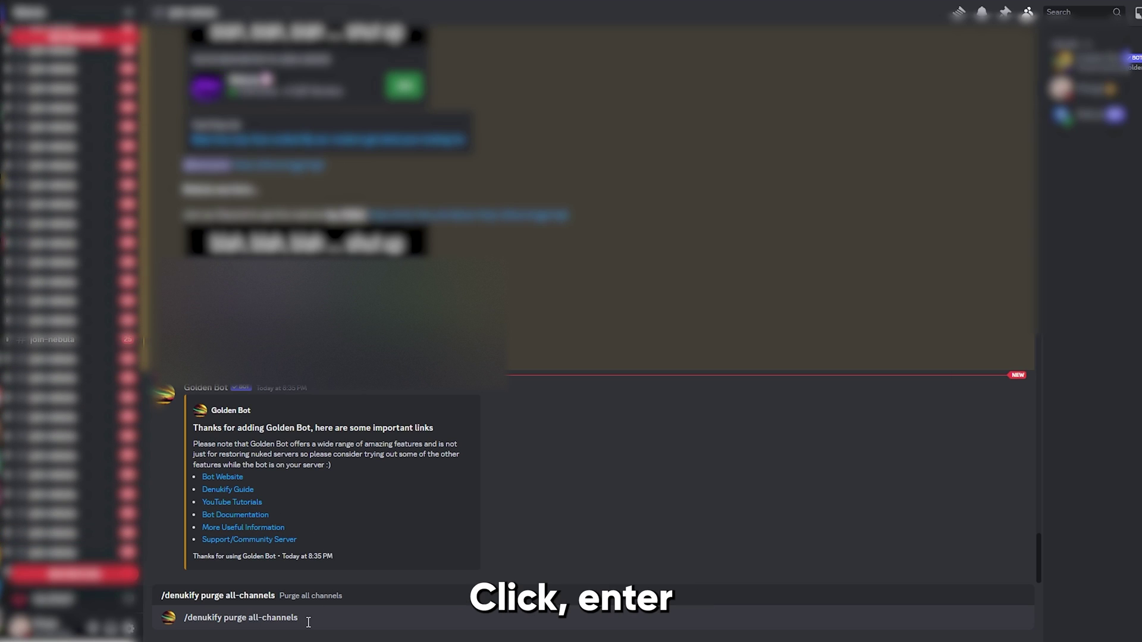
key("Return")
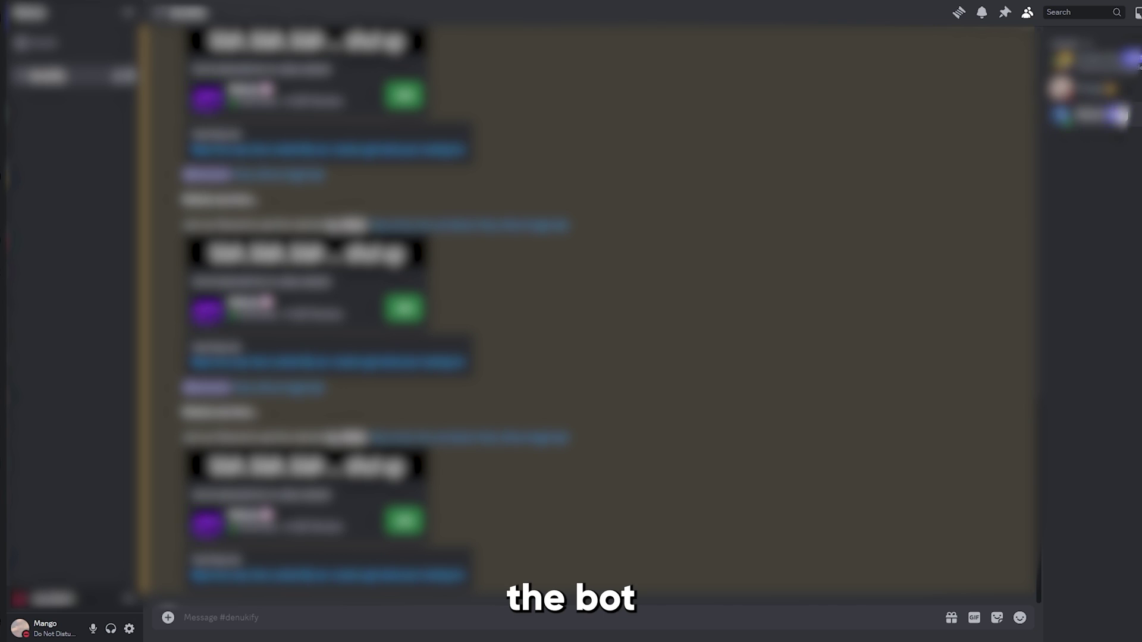
Remove the nuke bot from the server through its entry among the online members
right_click(1119, 117)
left_click(1050, 377)
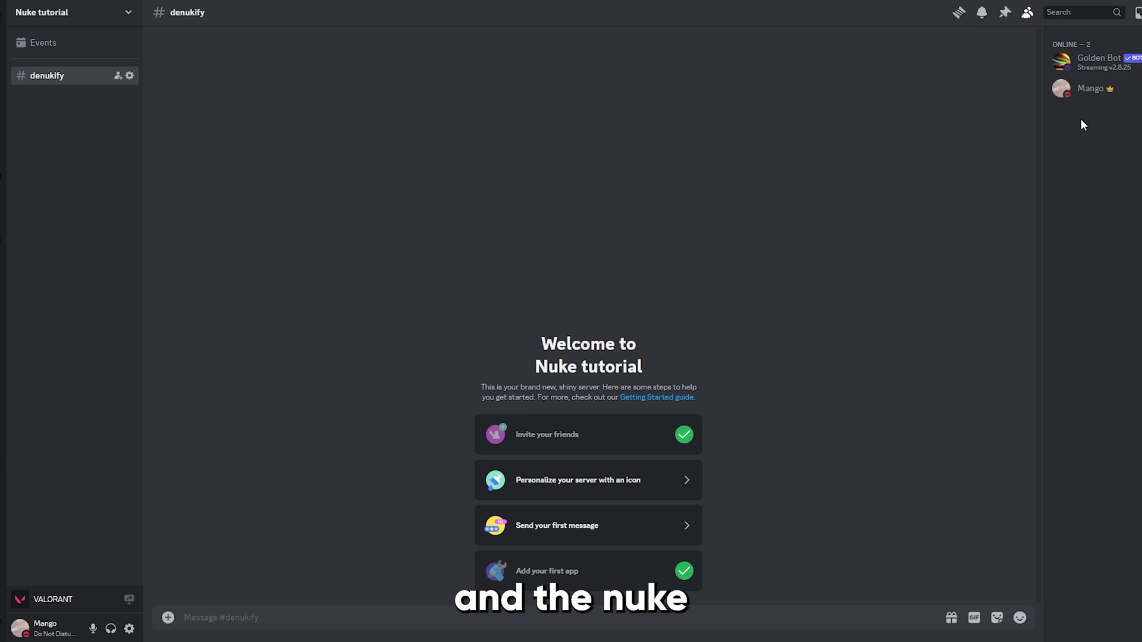
Prepare Golden Bot's /denukify restore channels command in the denukify channel, with its userid and limit options still empty
left_click(320, 626)
type("/")
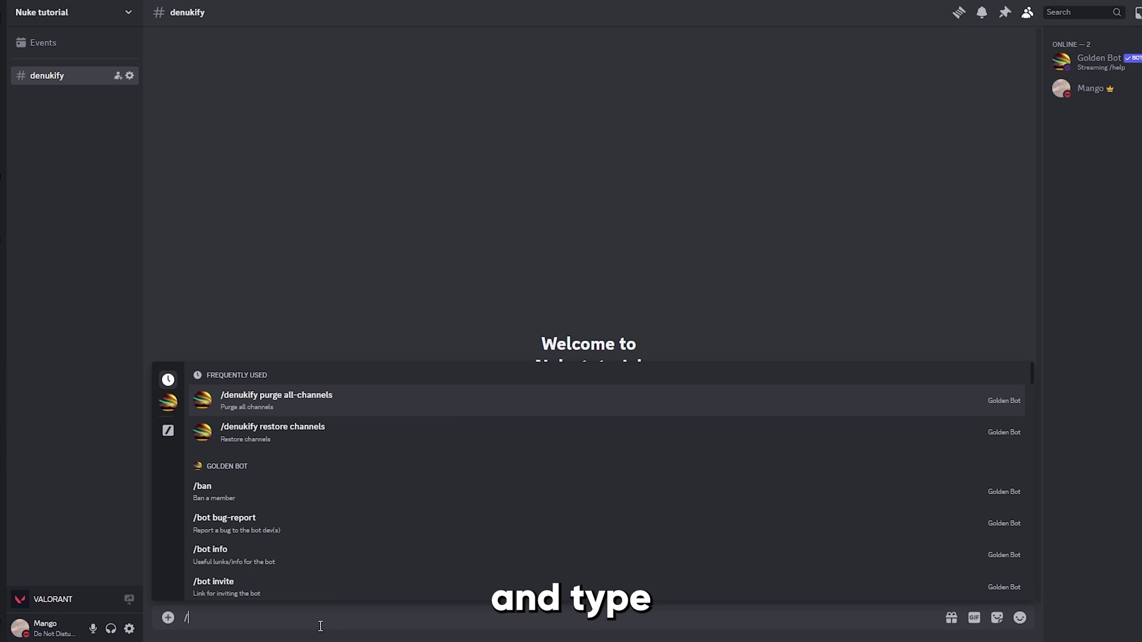
type("denuk")
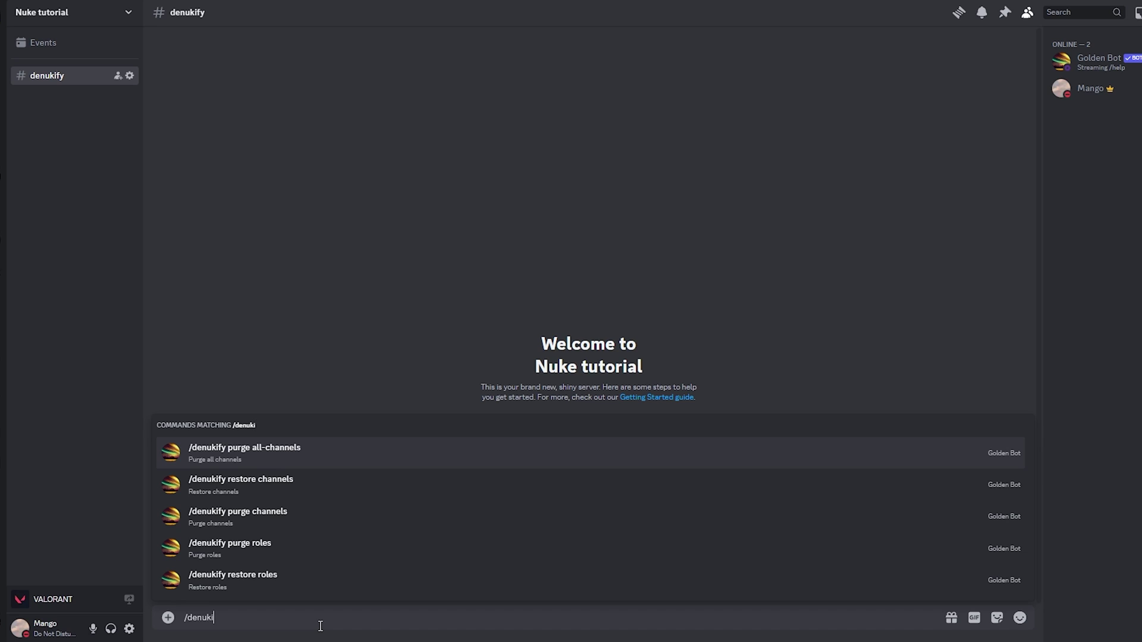
type("i")
left_click(318, 485)
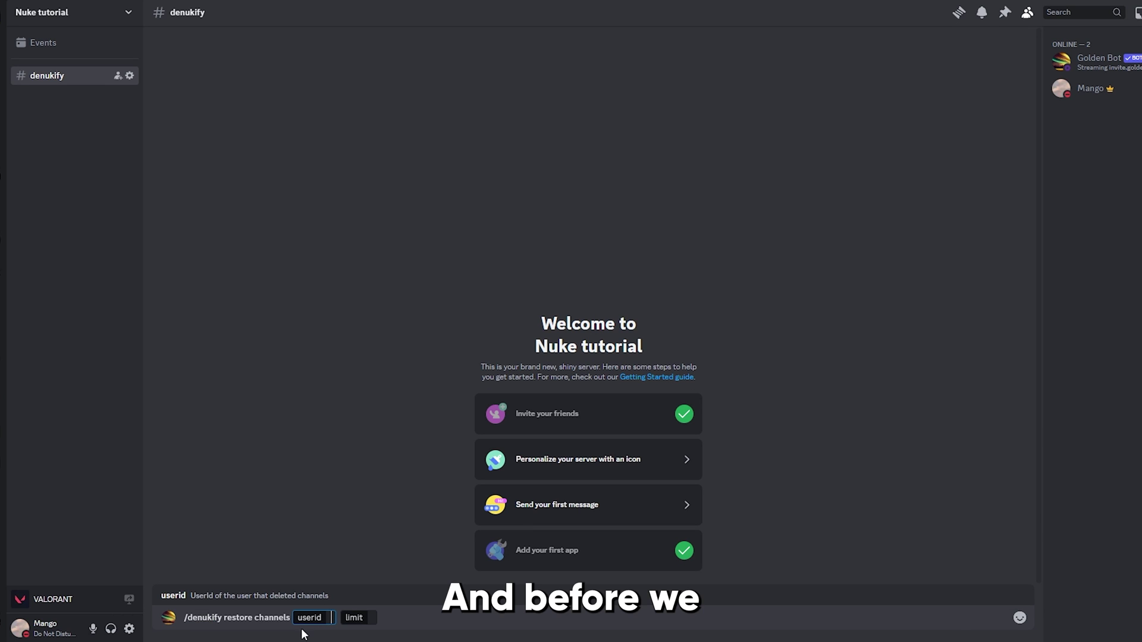
Open the Advanced section of the user settings
left_click(131, 630)
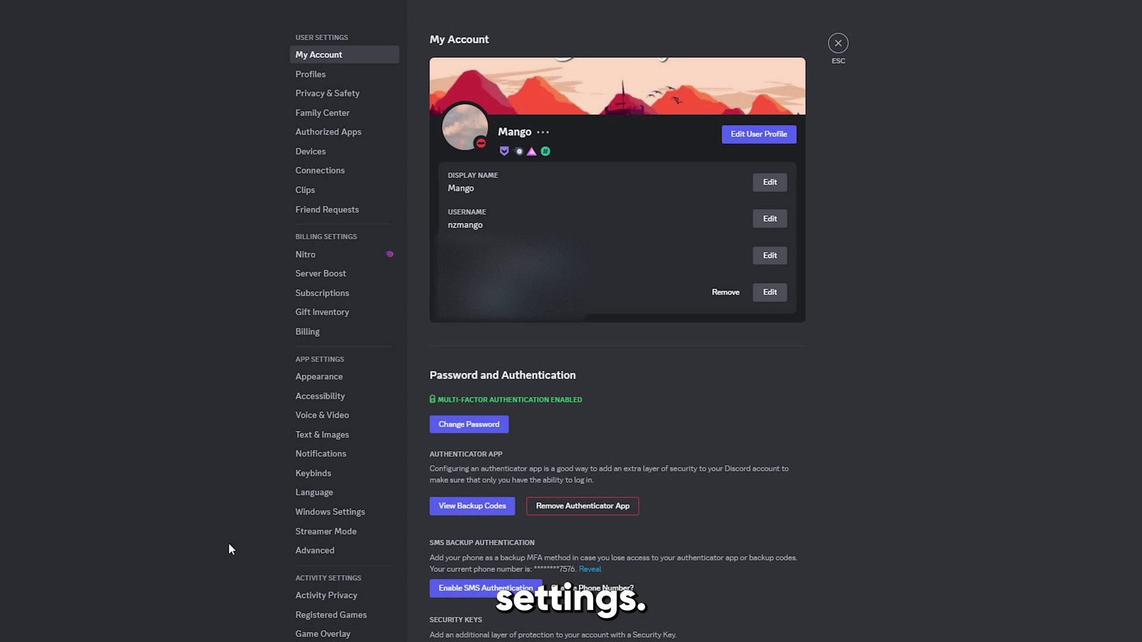
scroll(327, 416, "down", 3)
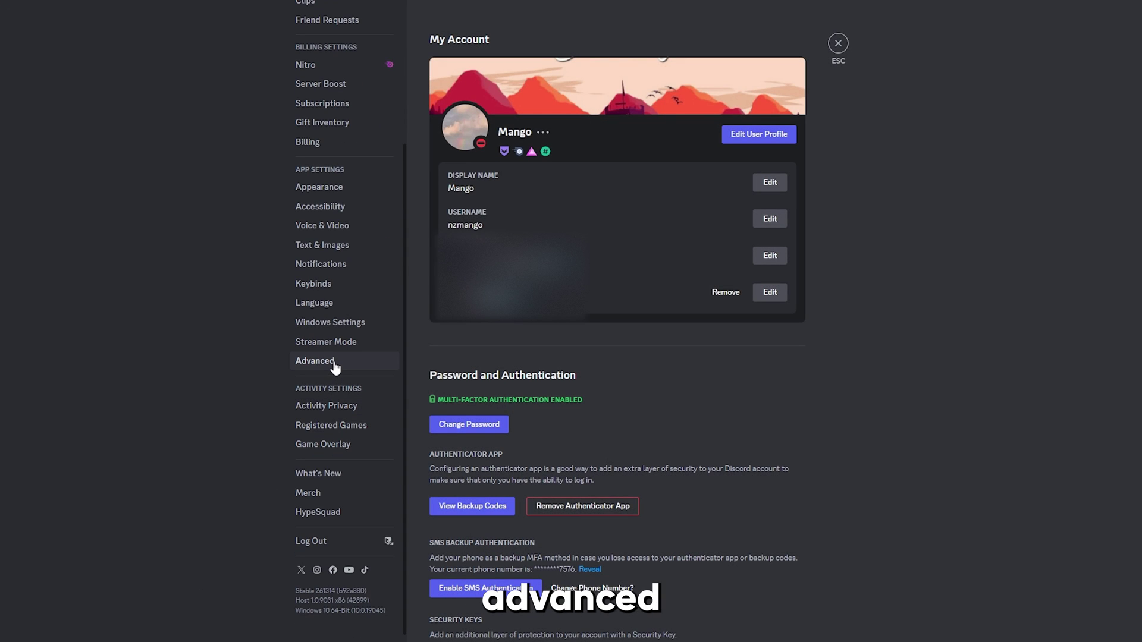
left_click(334, 362)
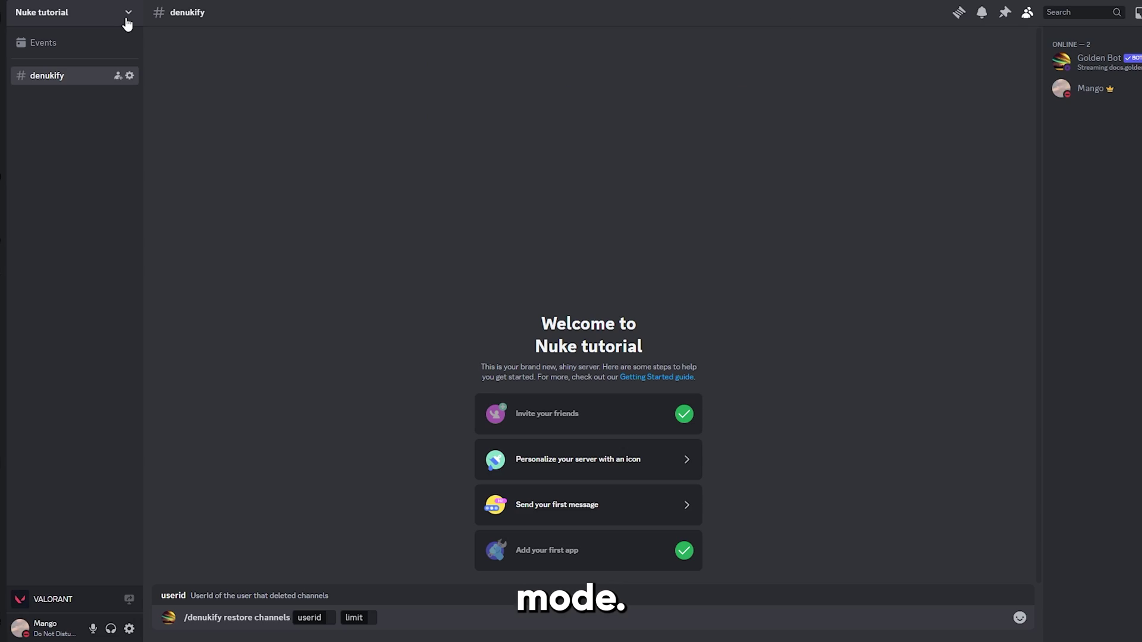
Copy the nuke bot's user ID from its entry in the Nuke tutorial server's audit log
left_click(126, 15)
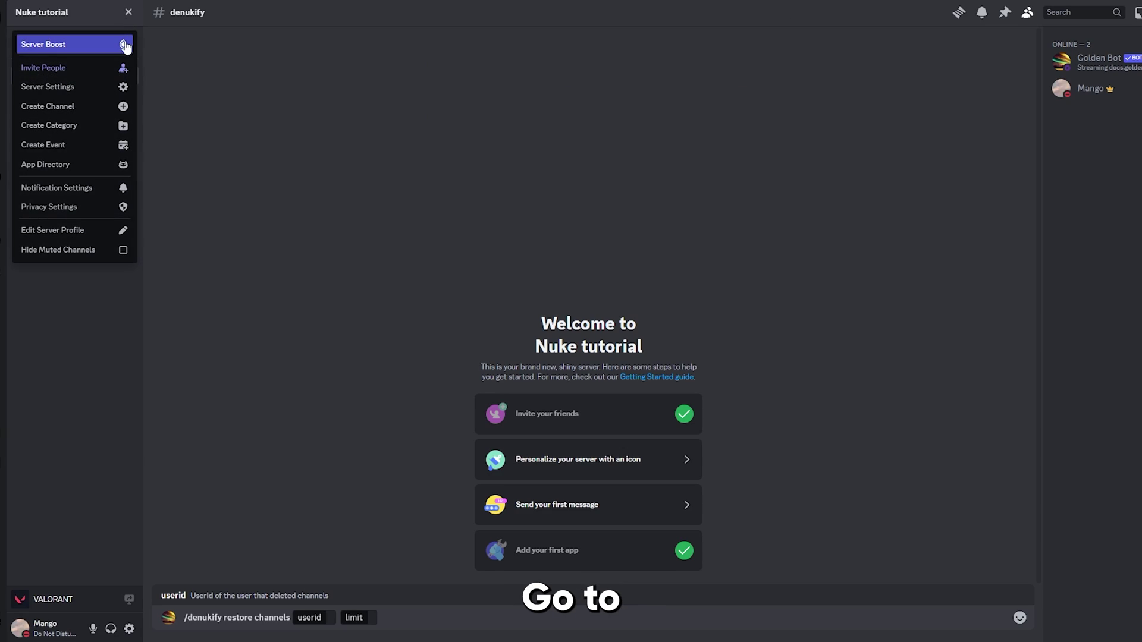
left_click(122, 87)
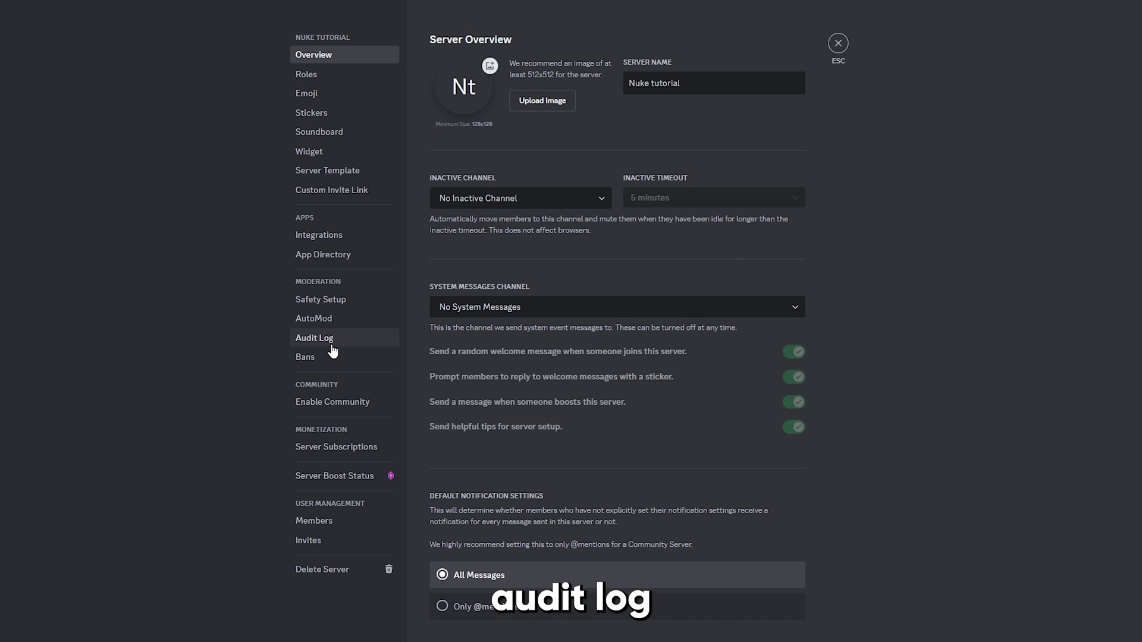
left_click(314, 338)
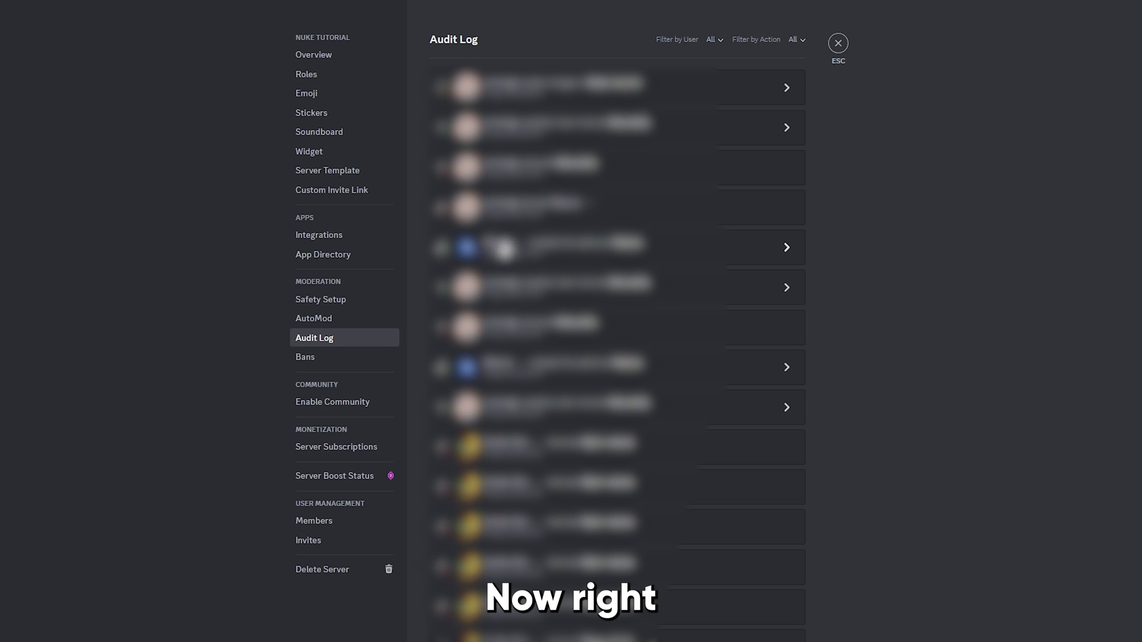
right_click(501, 248)
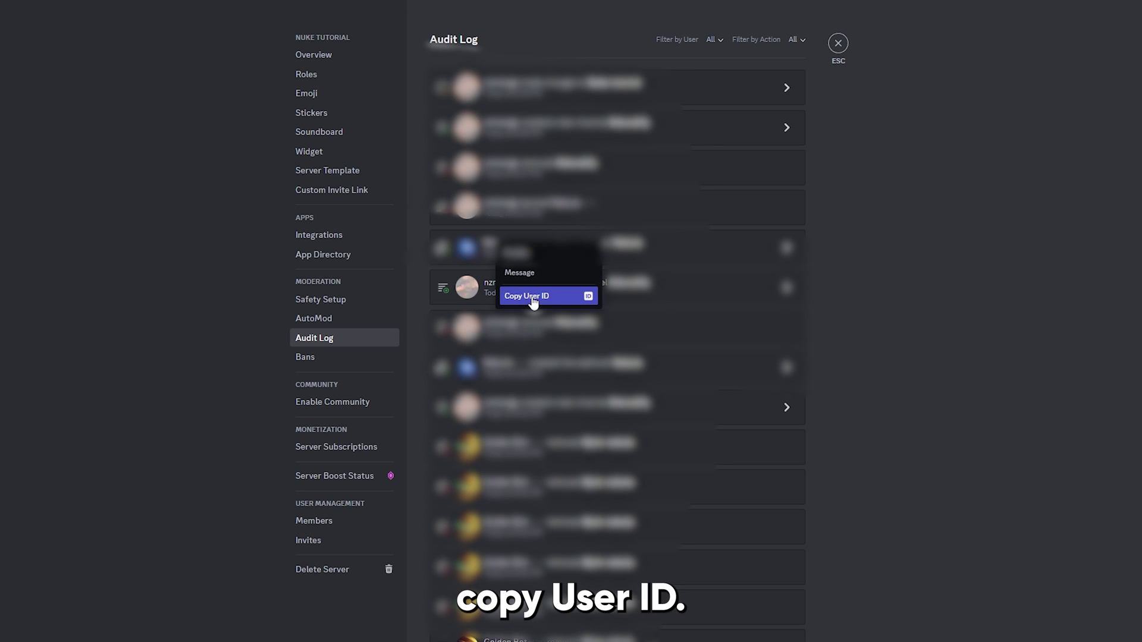
left_click(533, 302)
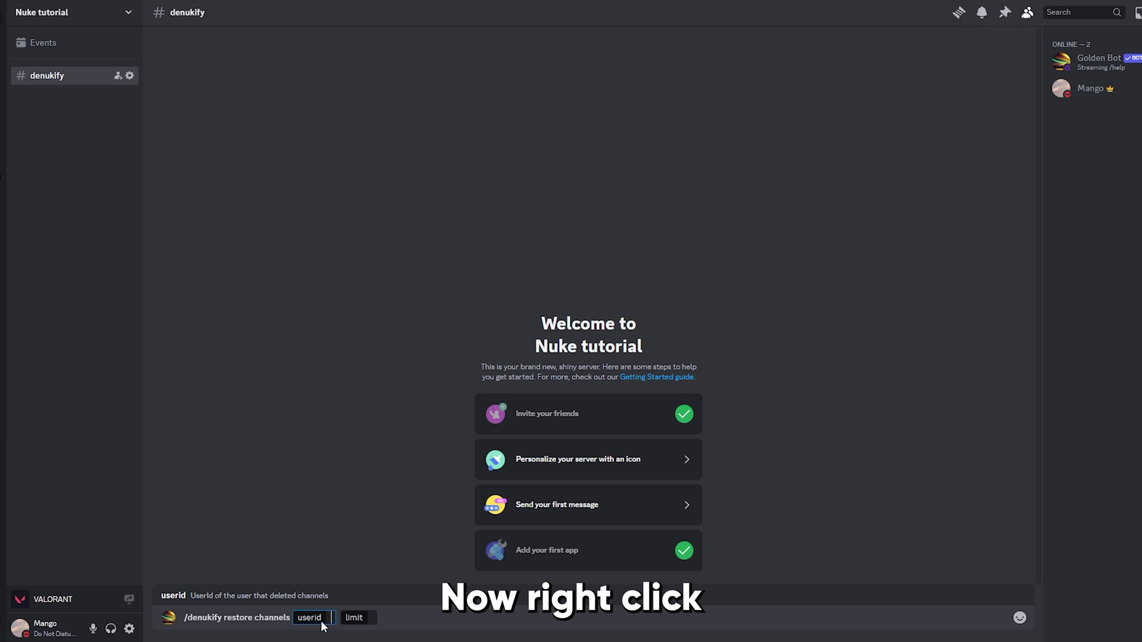
Paste the copied user ID into the restore channels command, set its limit to 100 and run it
right_click(332, 618)
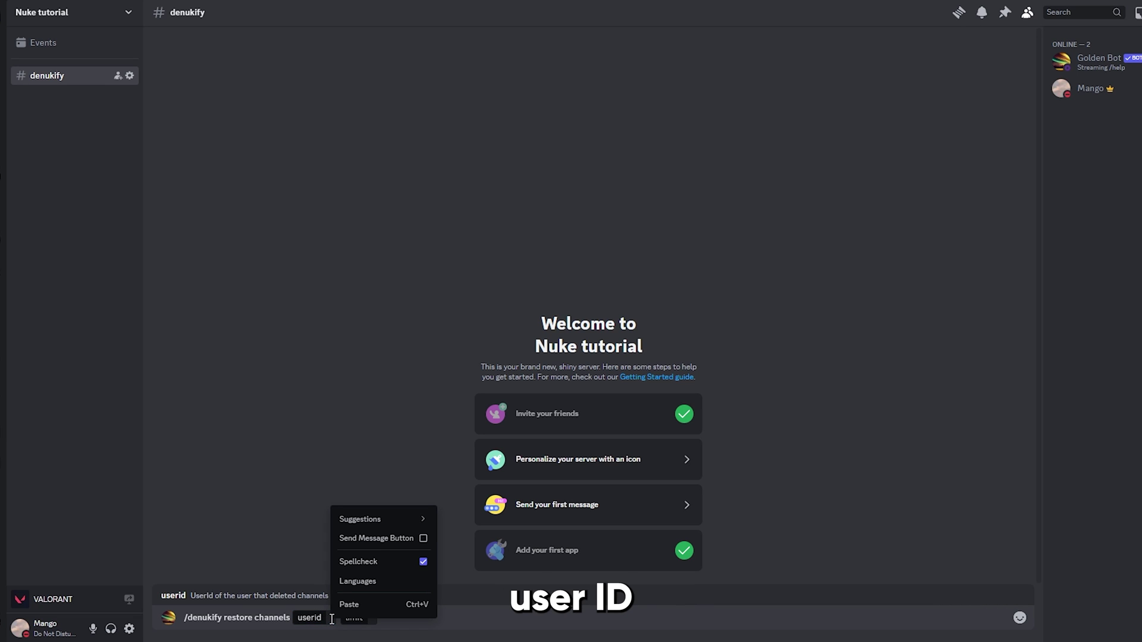
left_click(344, 605)
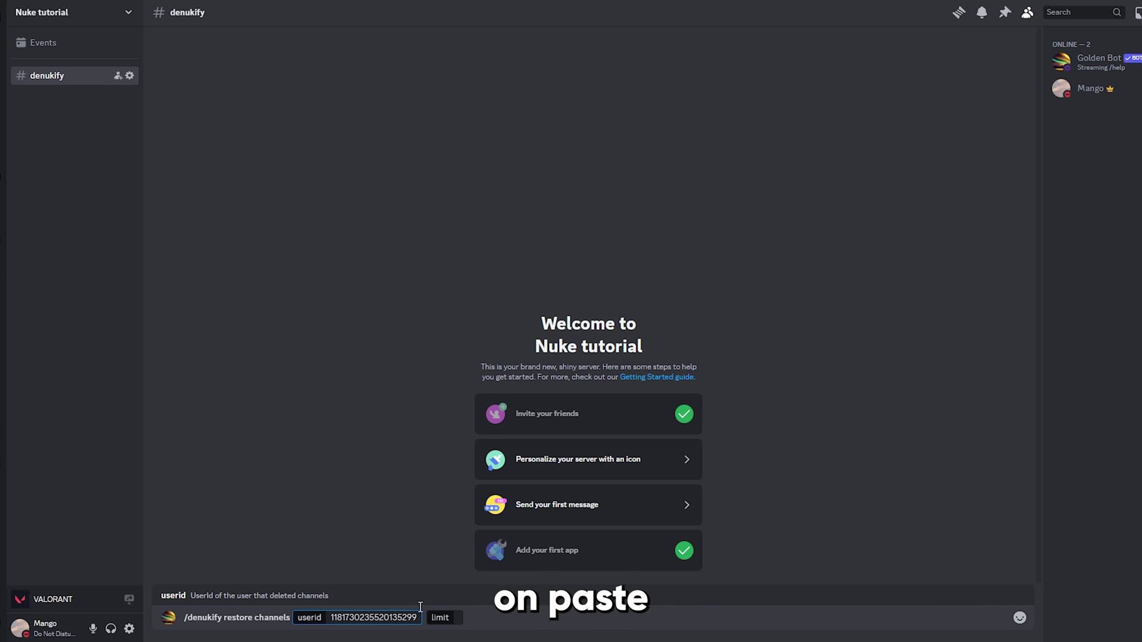
left_click(463, 618)
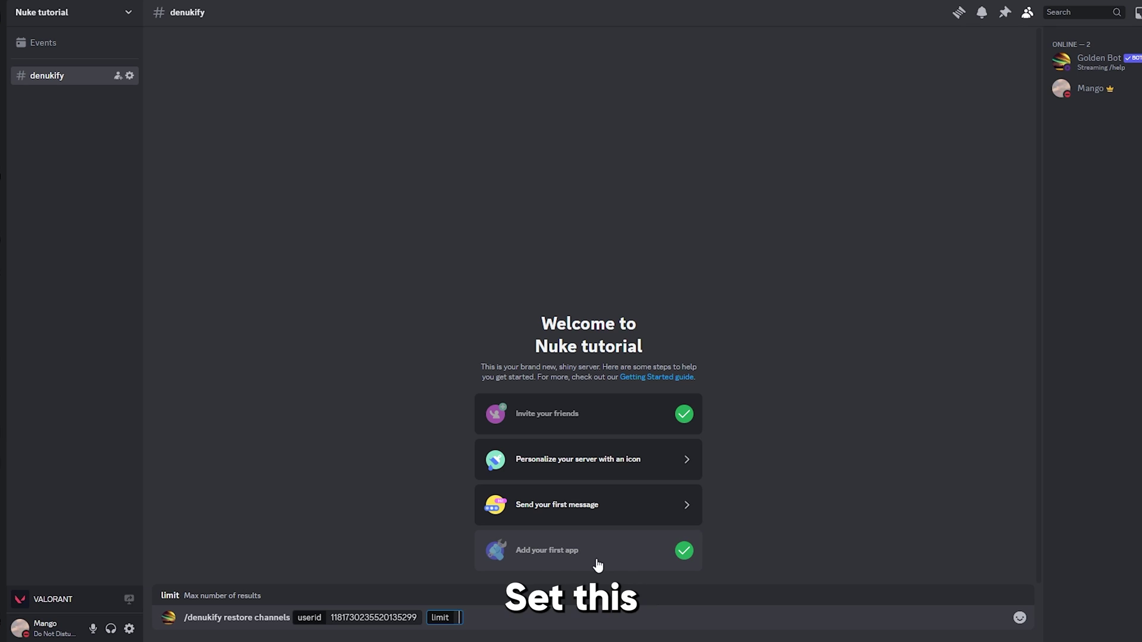
type("100")
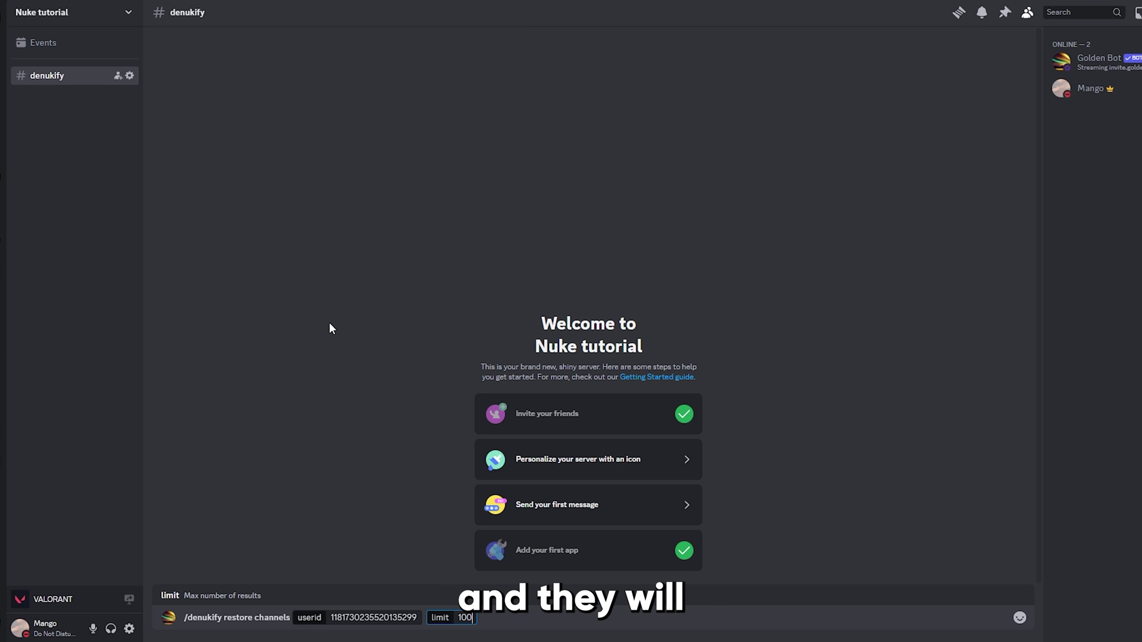
key("space")
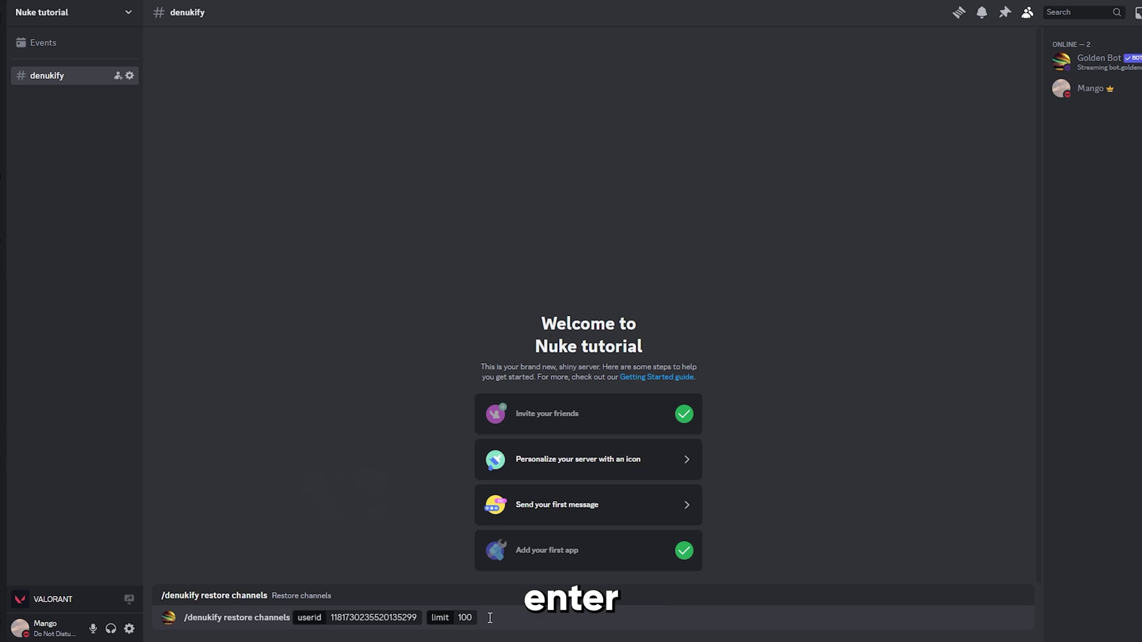
key("Return")
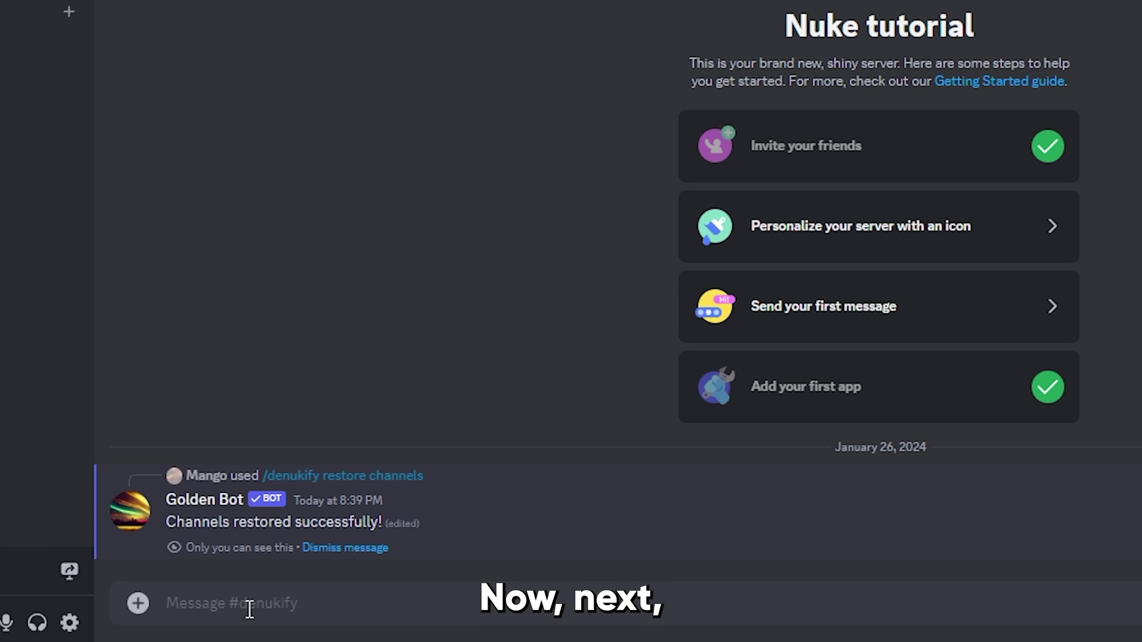
Run /denukify restore roles with the copied user ID and a limit of 100, and confirm the role restoration
type("/de")
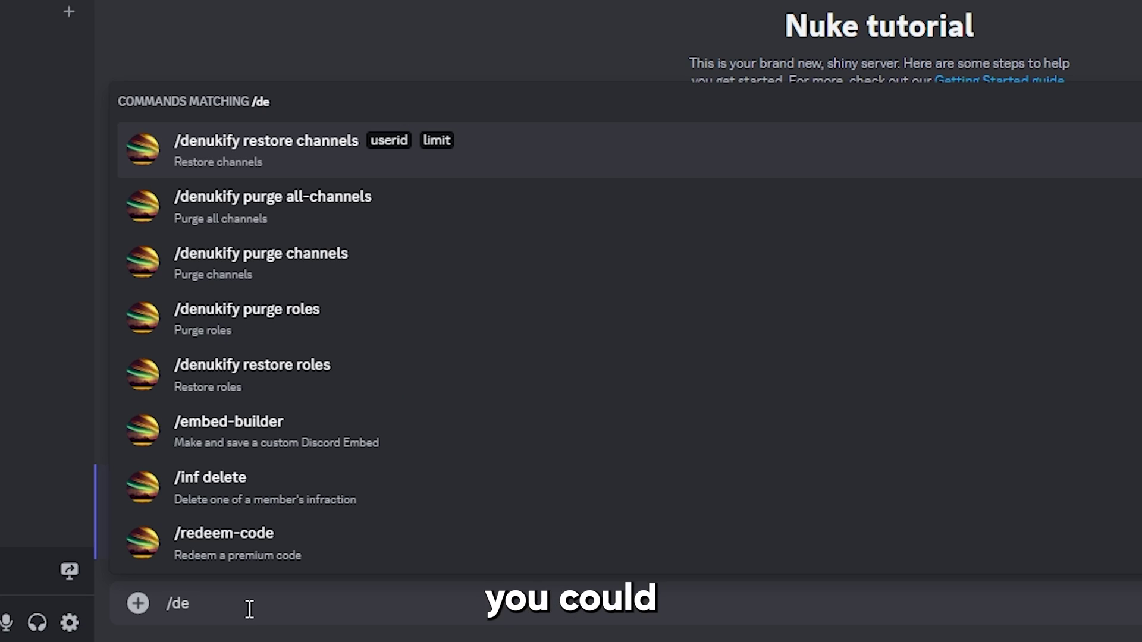
left_click(300, 366)
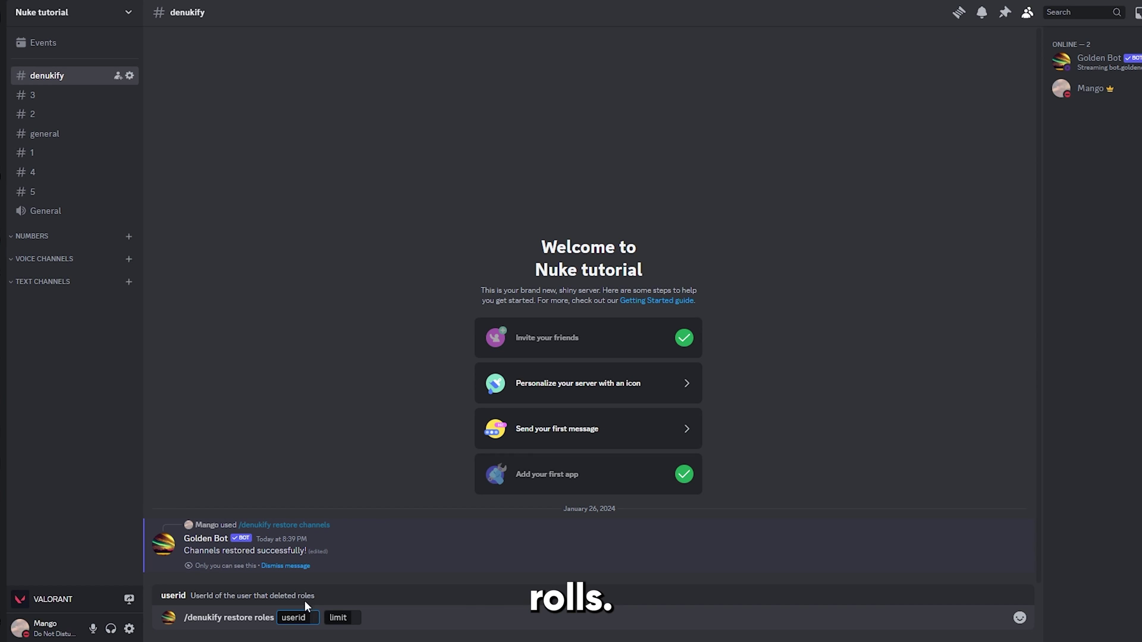
right_click(331, 618)
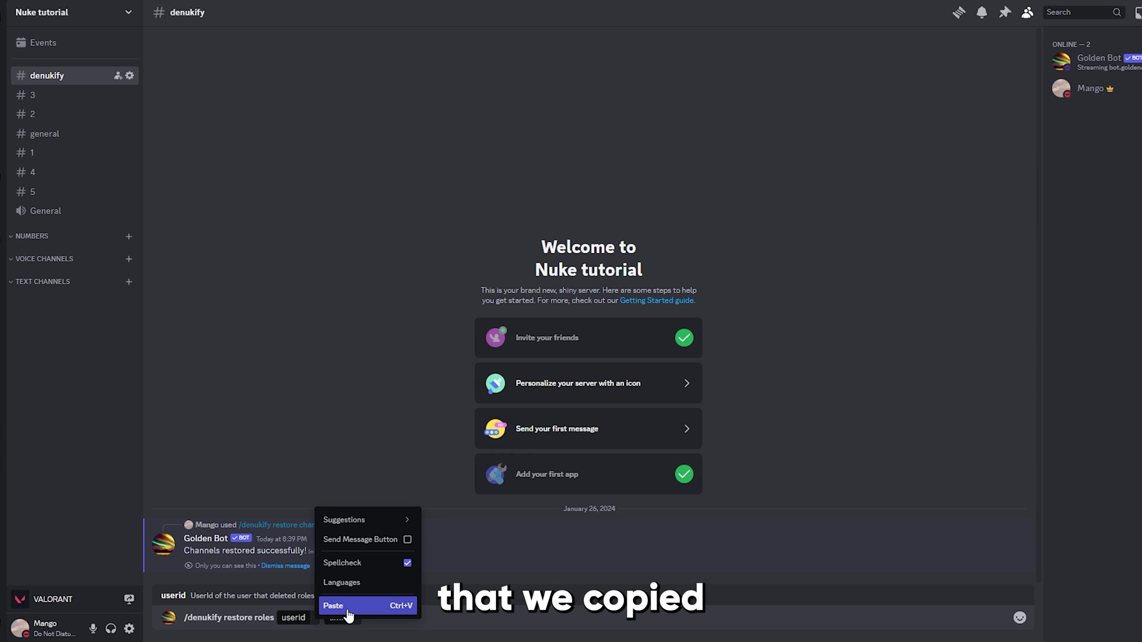
left_click(347, 606)
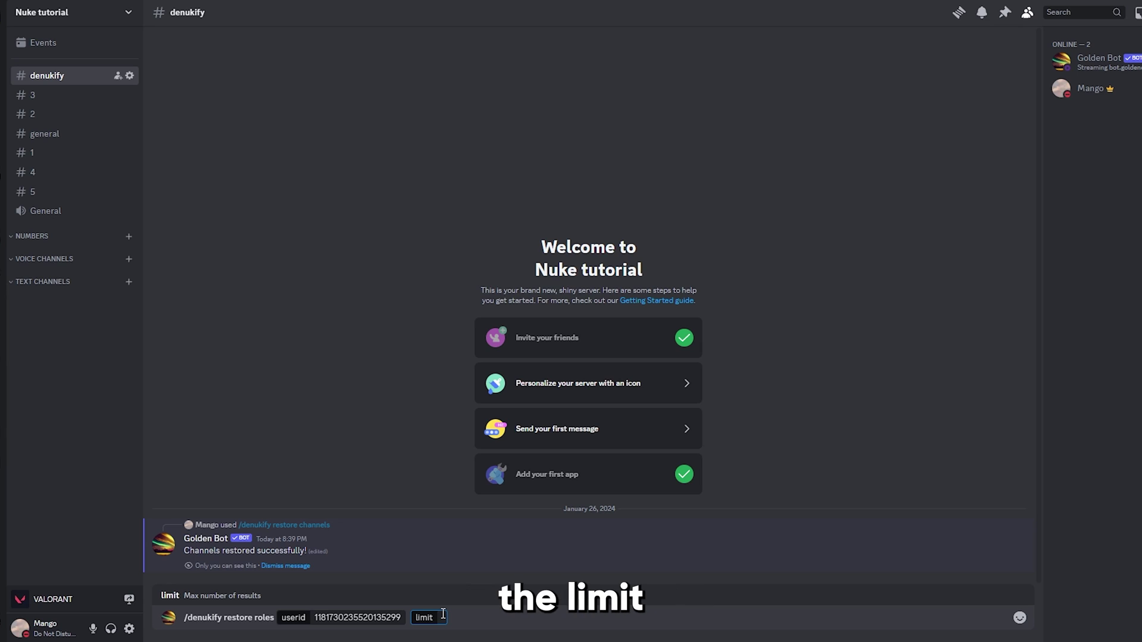
type("100")
key("Return")
left_click(221, 566)
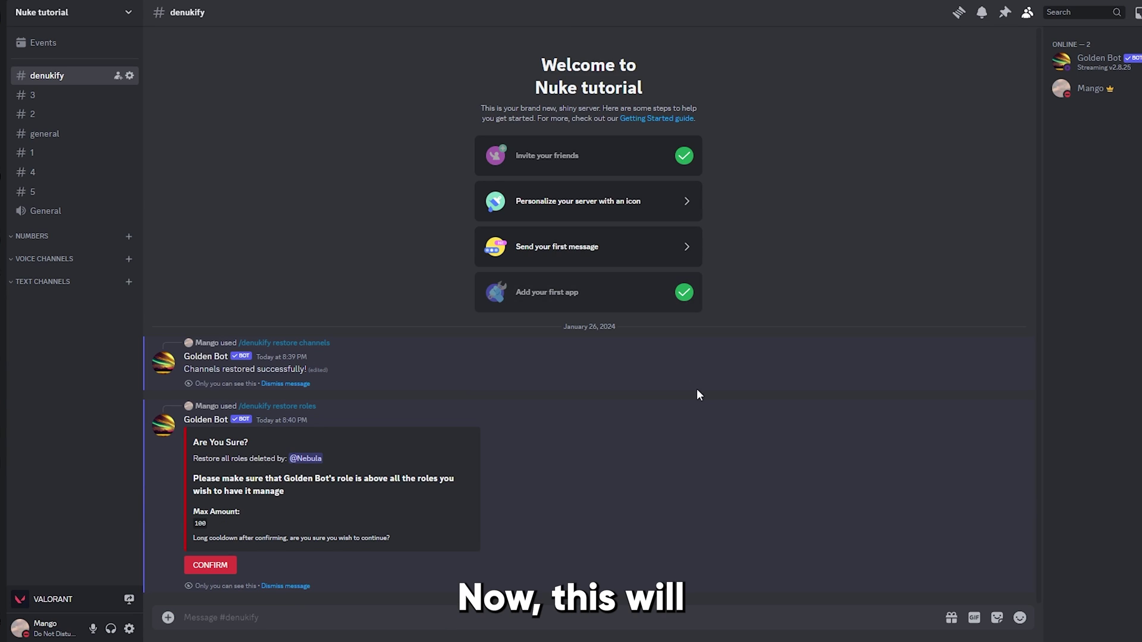